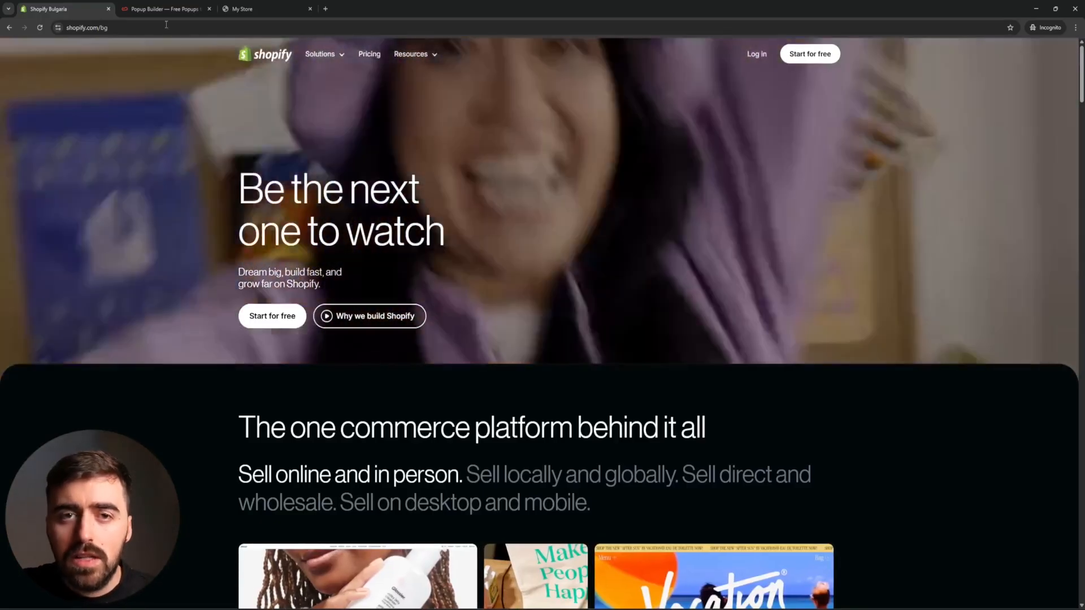
# On the Claspo website, start a free sign-up using Sign up with Shopify.
pyautogui.click(167, 8)
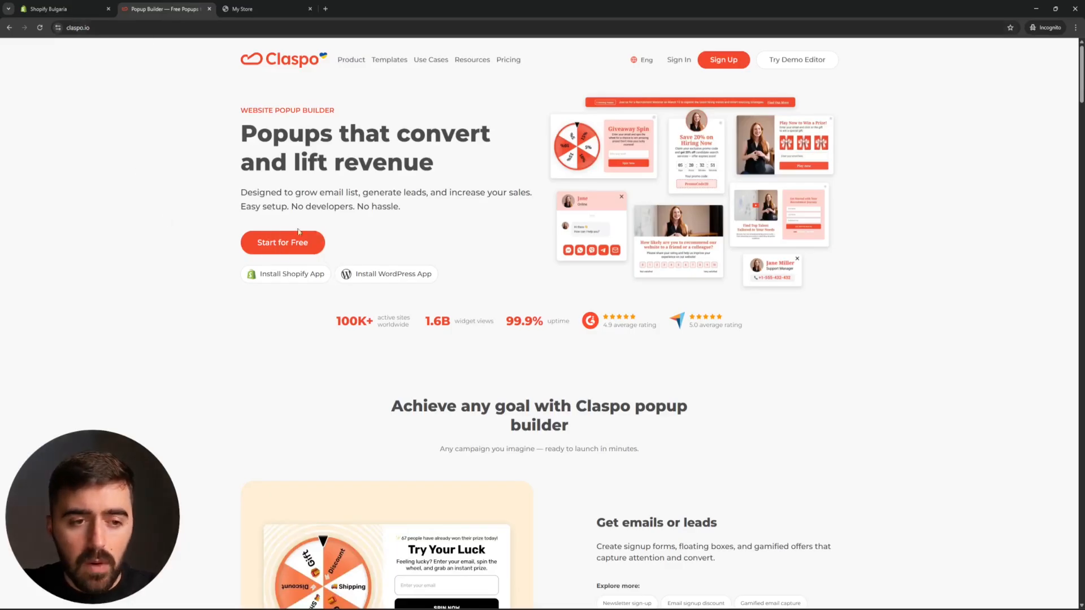
pyautogui.click(285, 241)
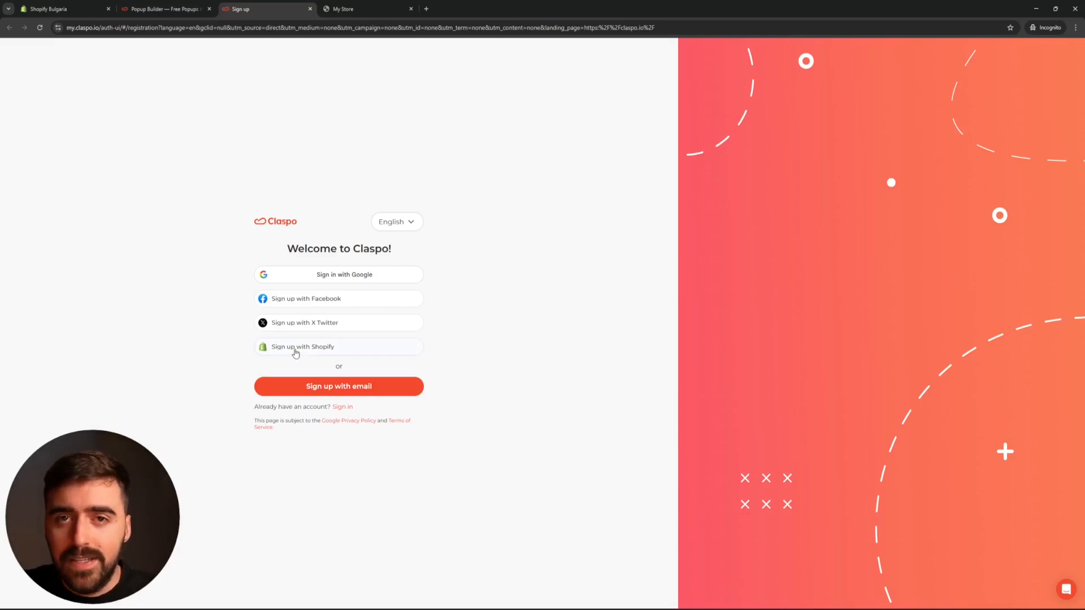
pyautogui.click(316, 352)
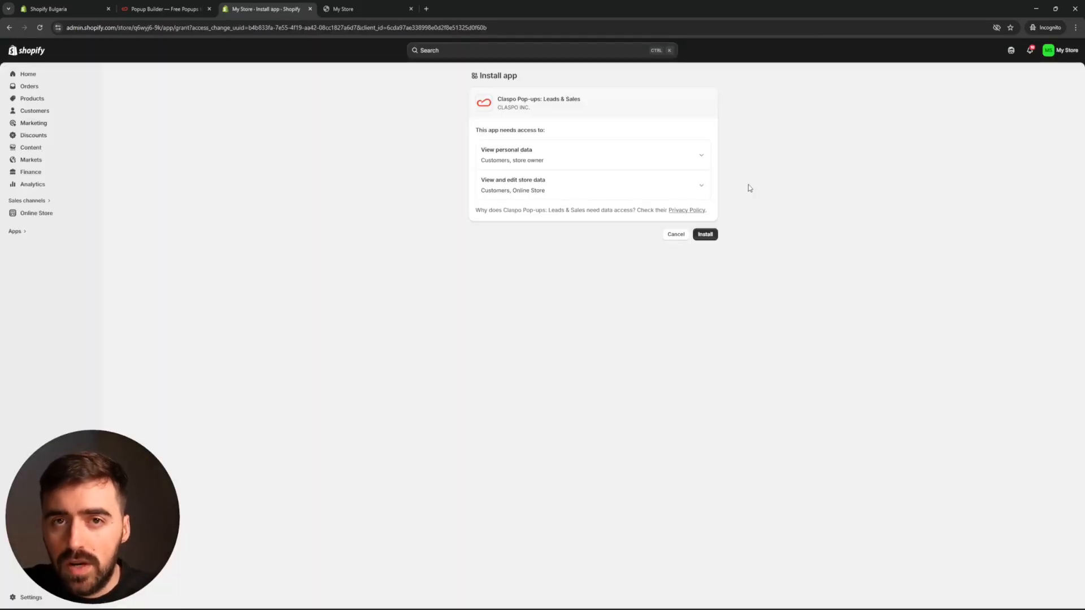
# Install Claspo Pop-ups on the store and view the Free plan's active subscriptions.
pyautogui.click(712, 239)
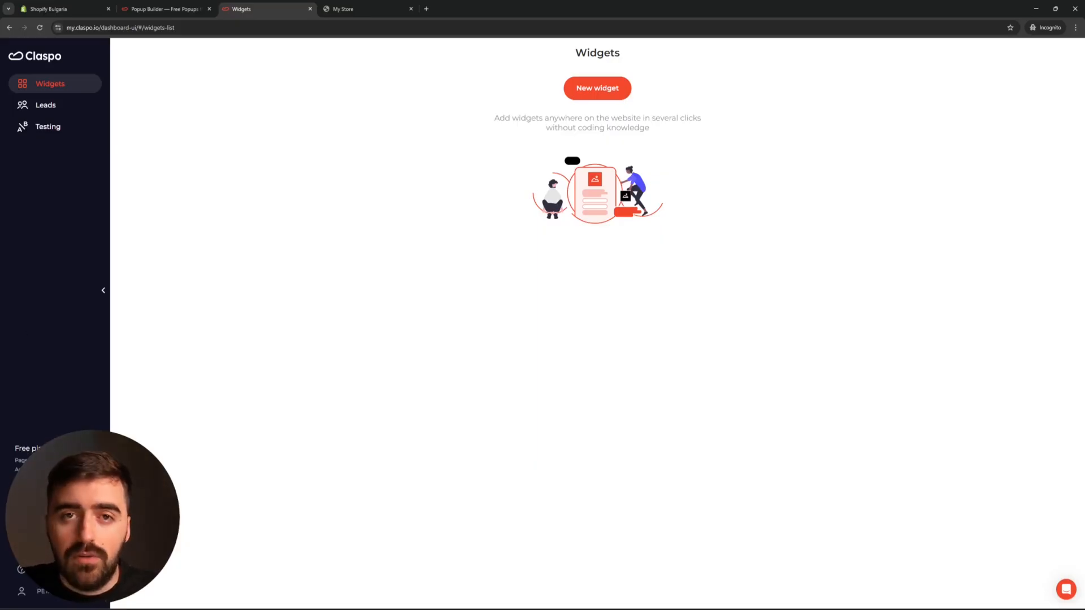
pyautogui.click(58, 467)
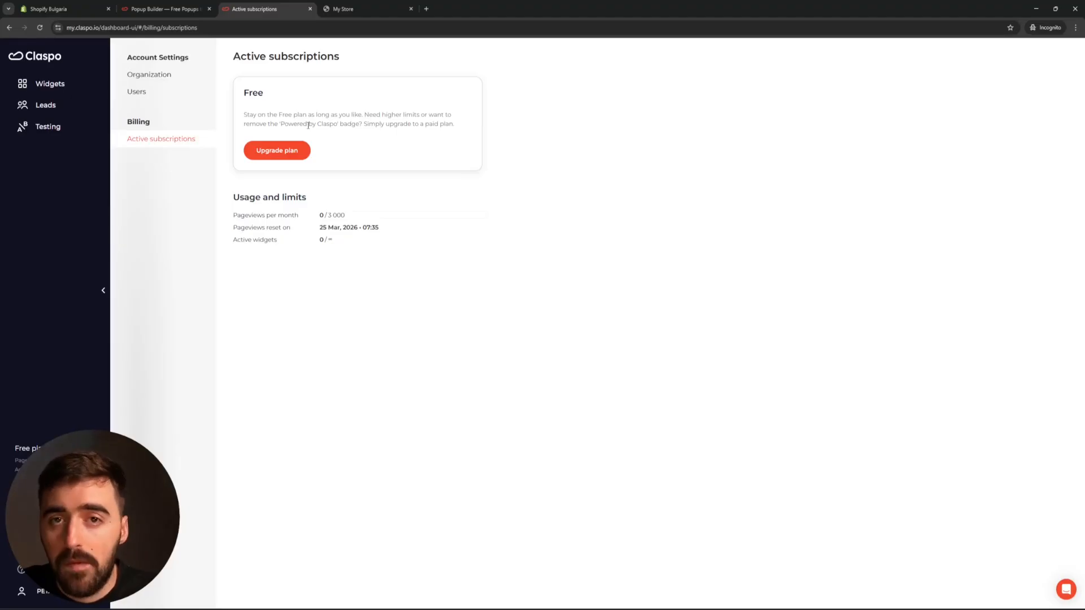
# Open the upgrade plans and set monthly pageviews to 250K for Pro 250 at $99/mo.
pyautogui.click(303, 152)
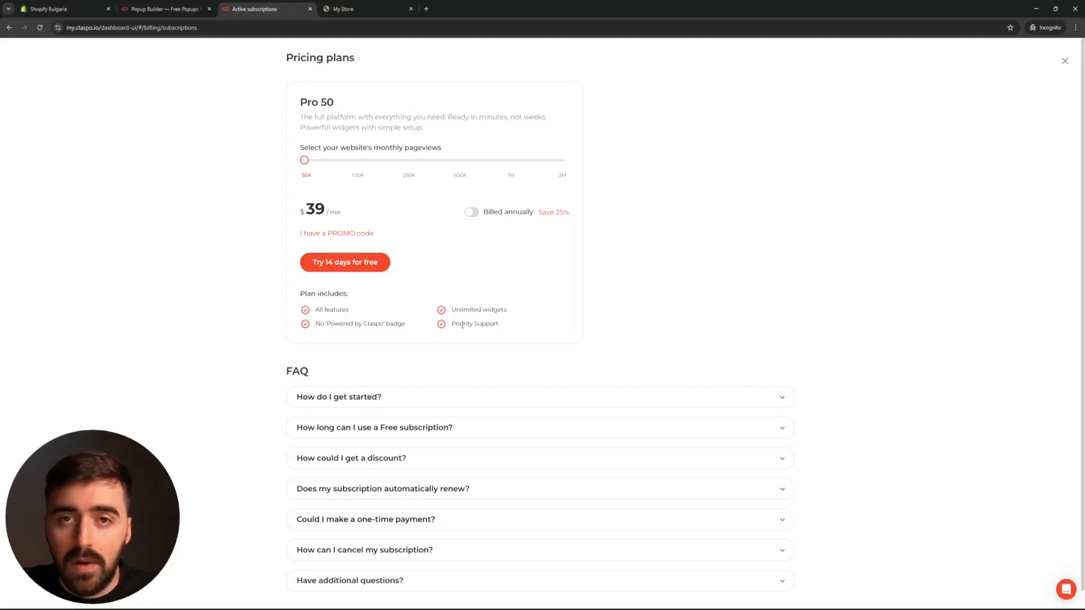
pyautogui.moveTo(303, 160); pyautogui.dragTo(409, 161)
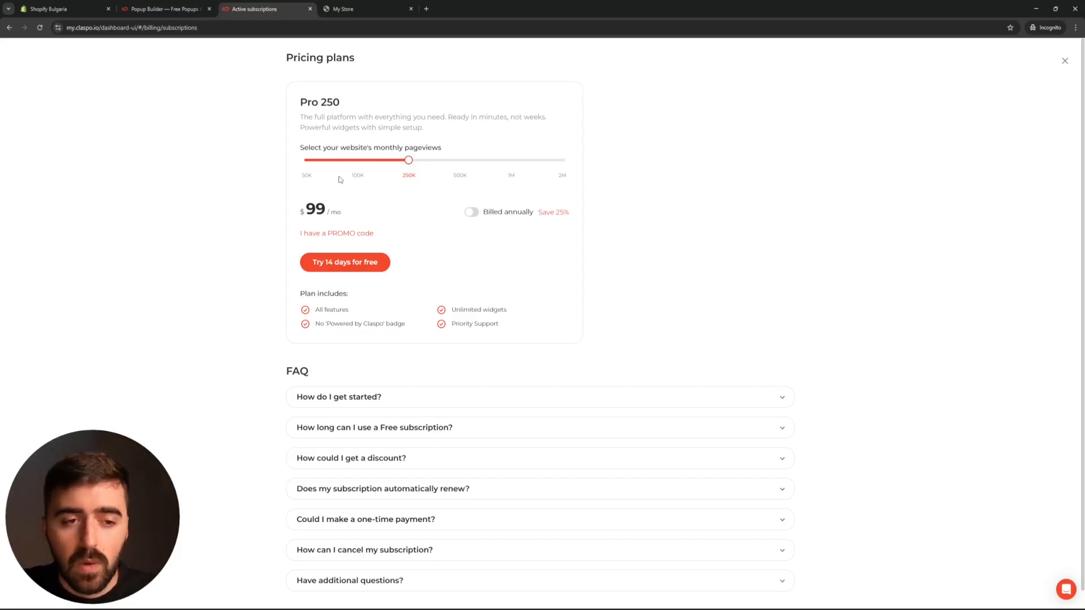
# Switch Pro 250 to annual billing and apply the pasted promo code.
pyautogui.click(474, 213)
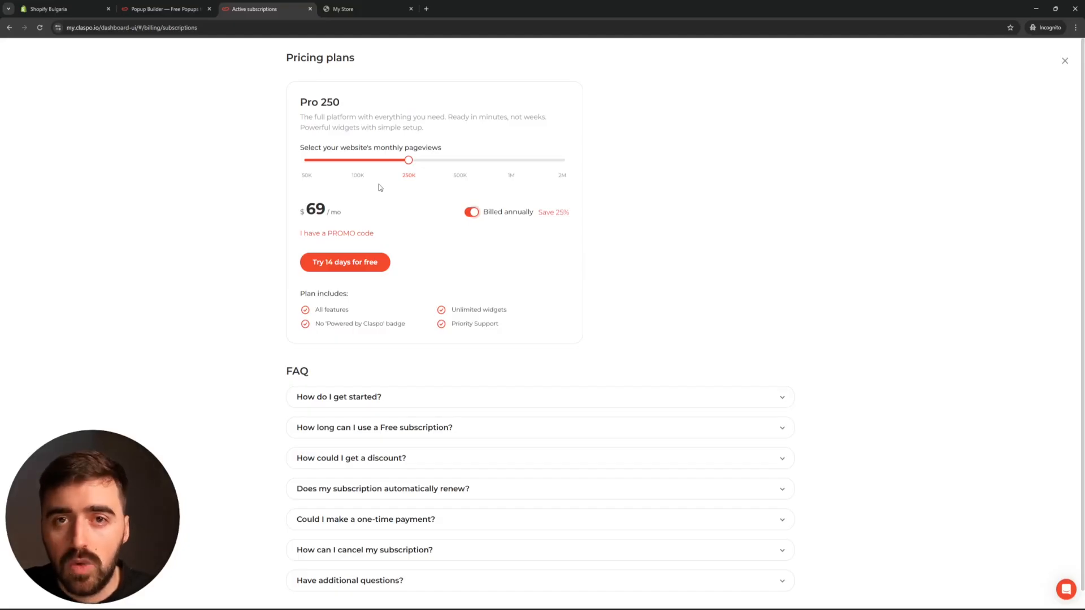
pyautogui.click(362, 234)
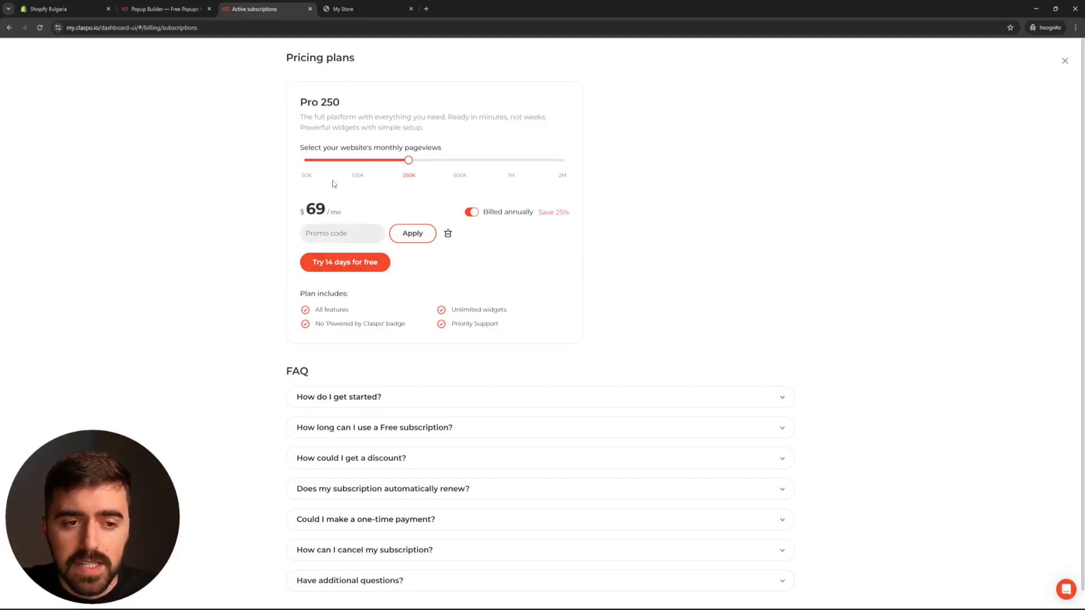
pyautogui.write('AF20KVNjMx')
pyautogui.click(428, 238)
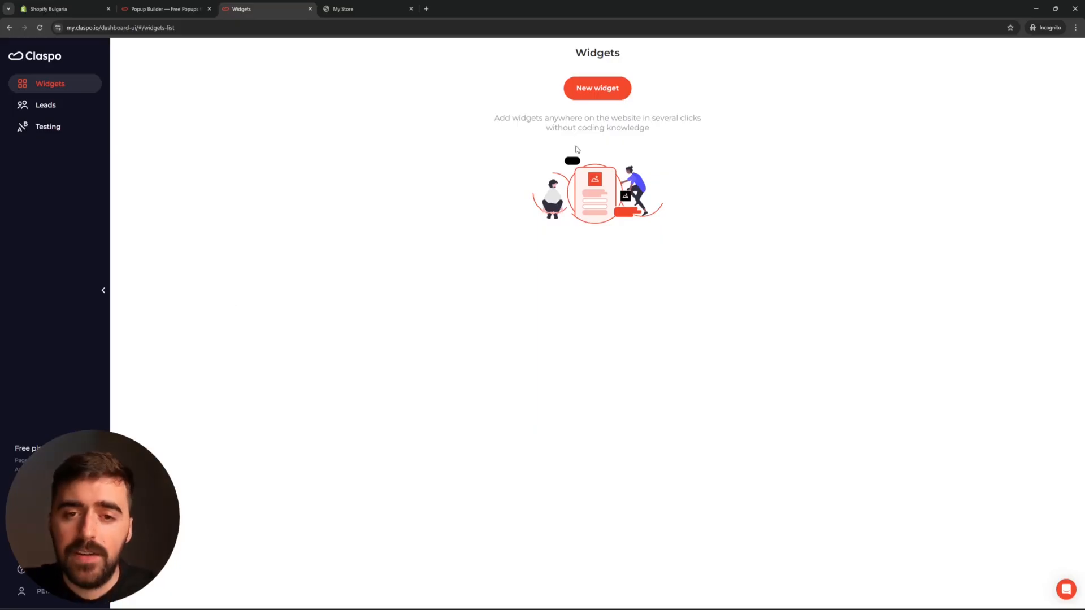
# Create a new widget from the Template library filtered to Collect Feedback, opening 'What do you think of our product?'.
pyautogui.click(610, 97)
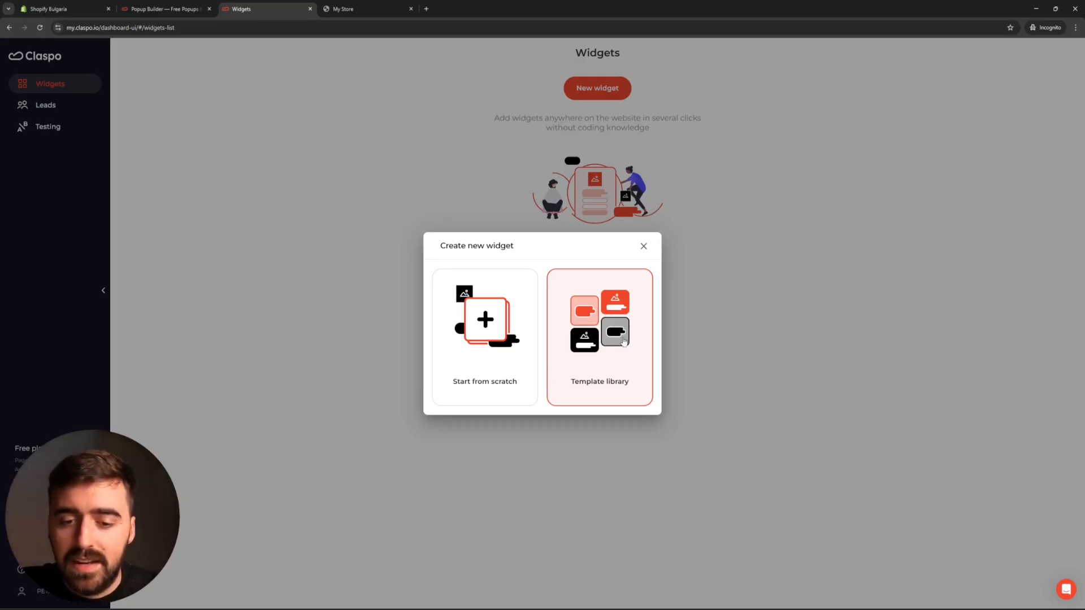
pyautogui.click(602, 349)
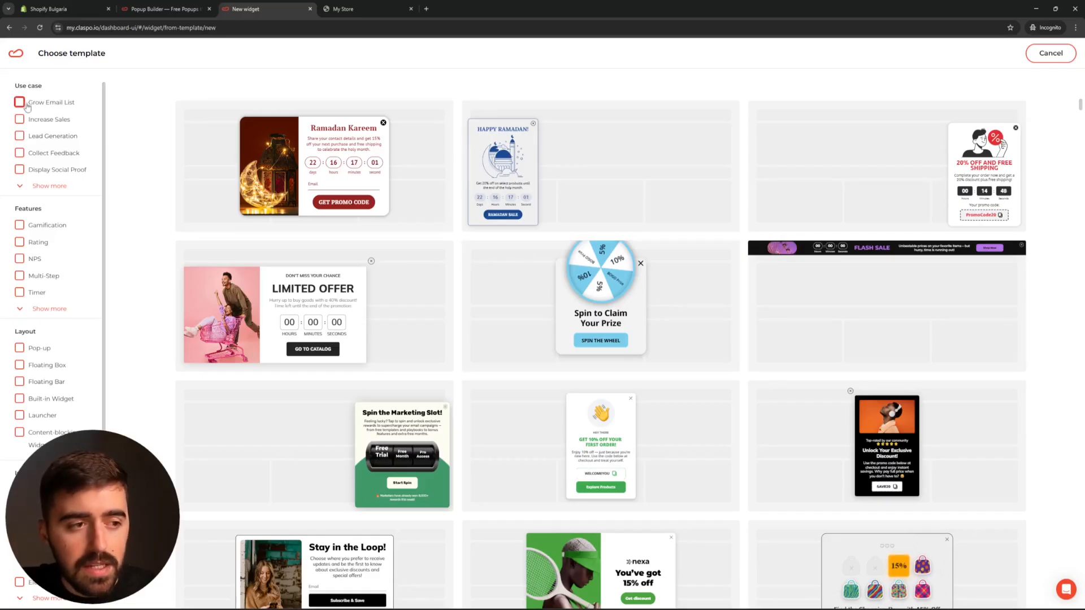
pyautogui.click(20, 153)
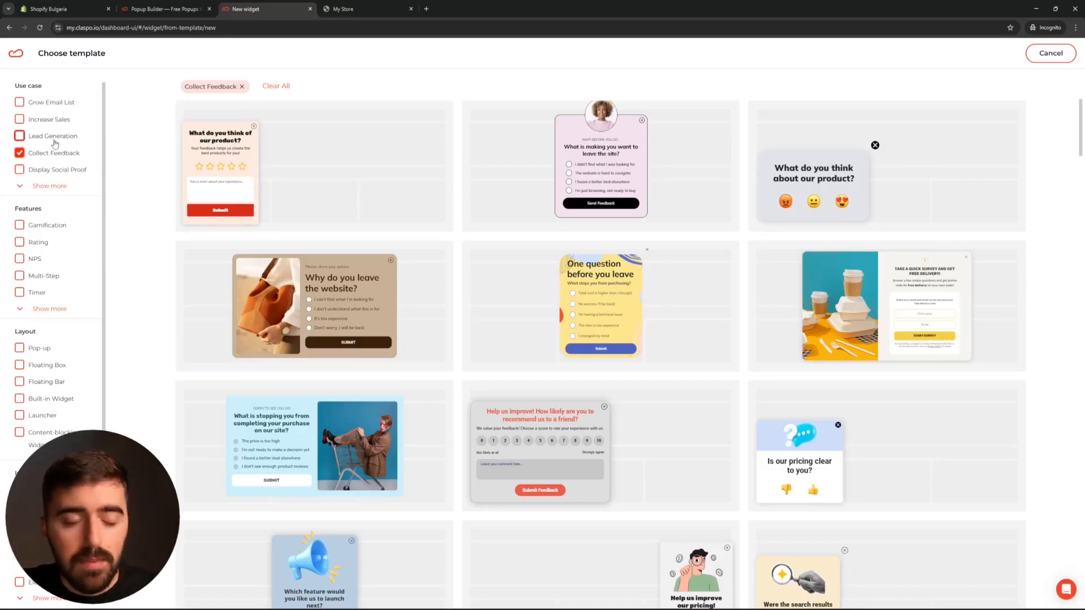
pyautogui.scroll(-2, 78, 257)
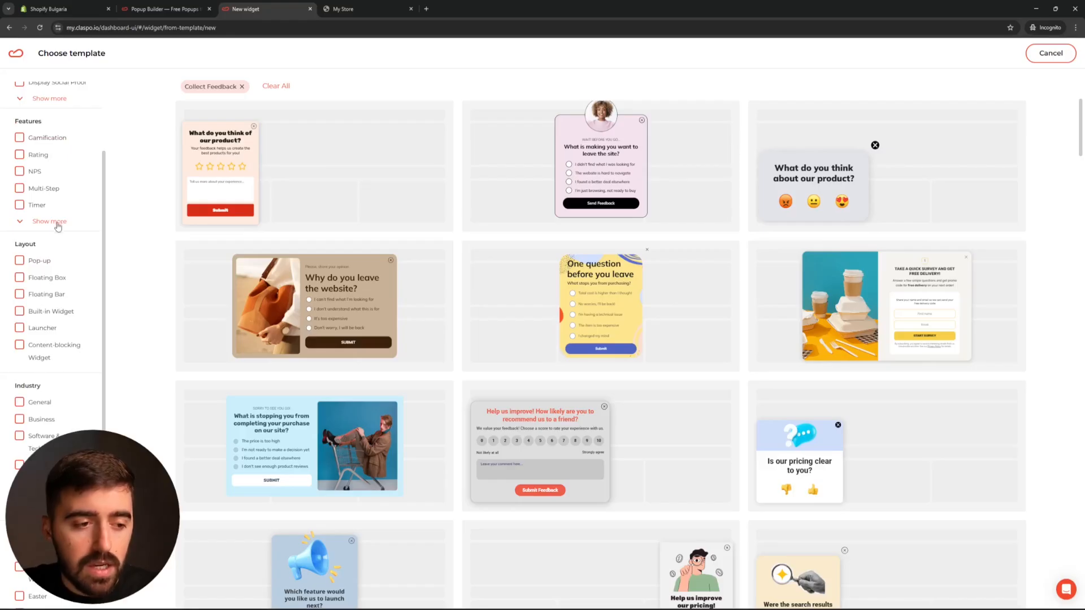
pyautogui.scroll(2, 69, 223)
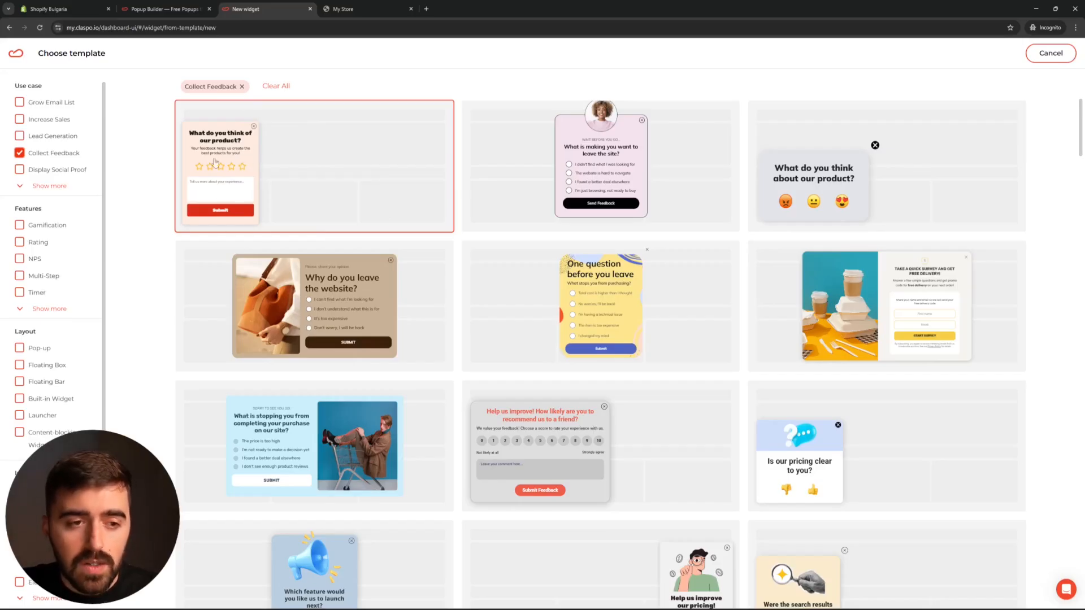
pyautogui.click(356, 157)
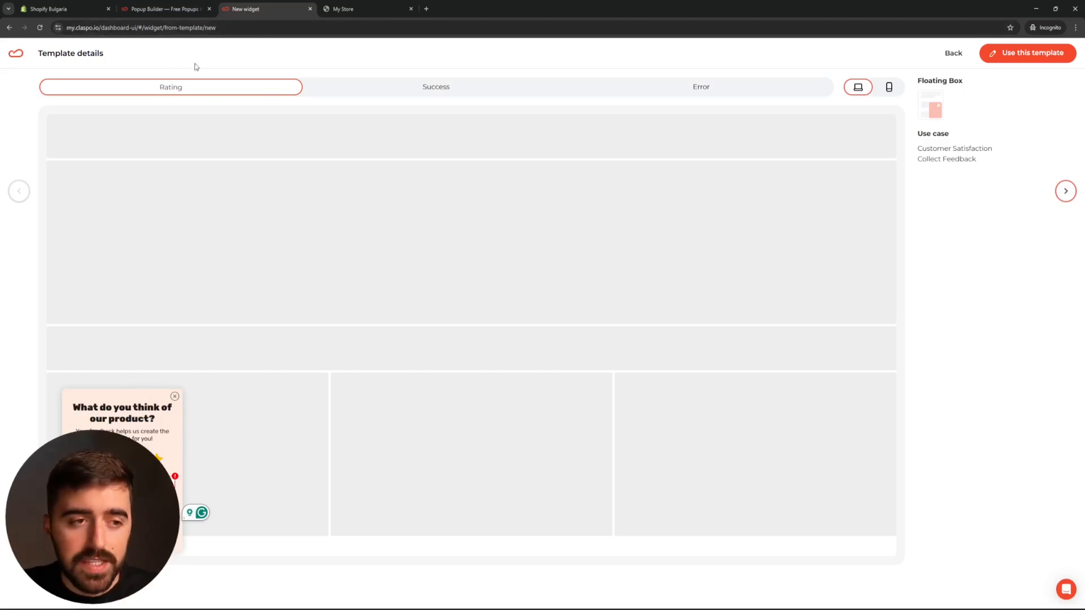
# Preview the template's Success, Error and Rating states, then use it as a Floating Box widget.
pyautogui.click(424, 90)
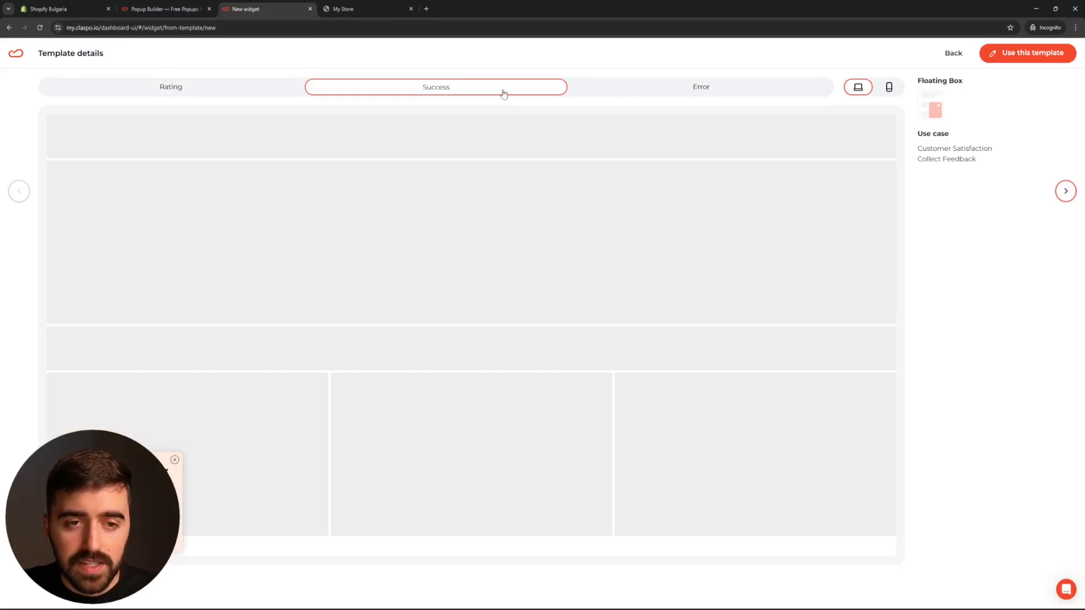
pyautogui.click(727, 85)
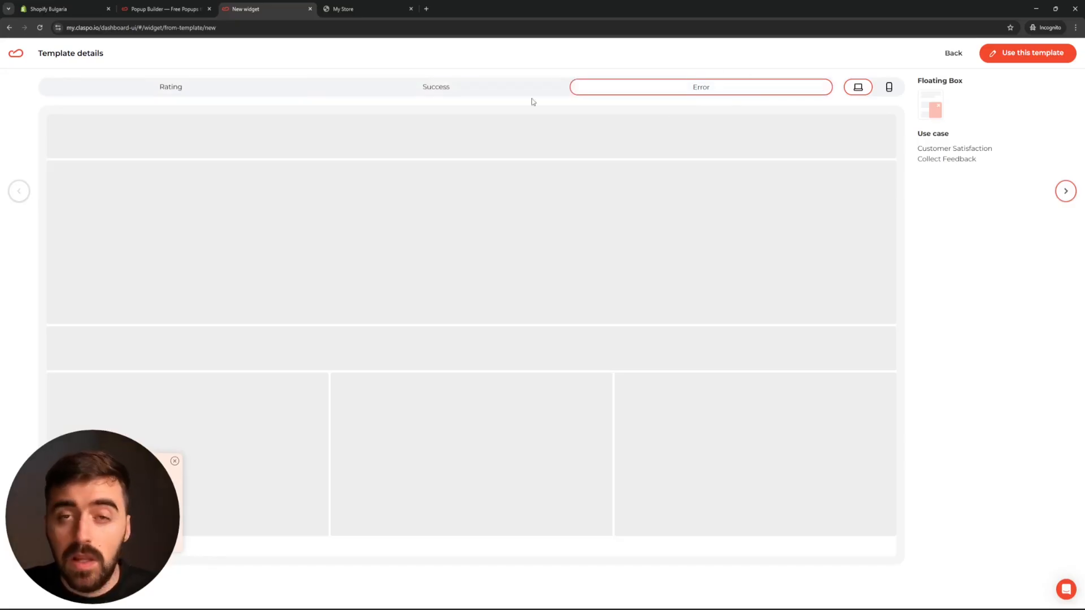
pyautogui.click(226, 85)
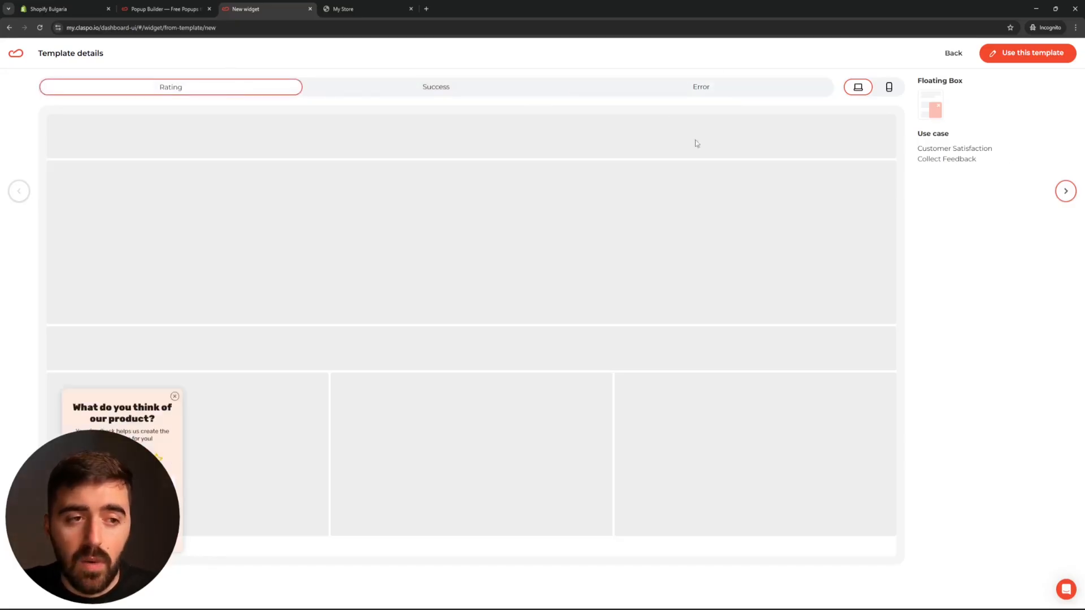
pyautogui.click(1045, 54)
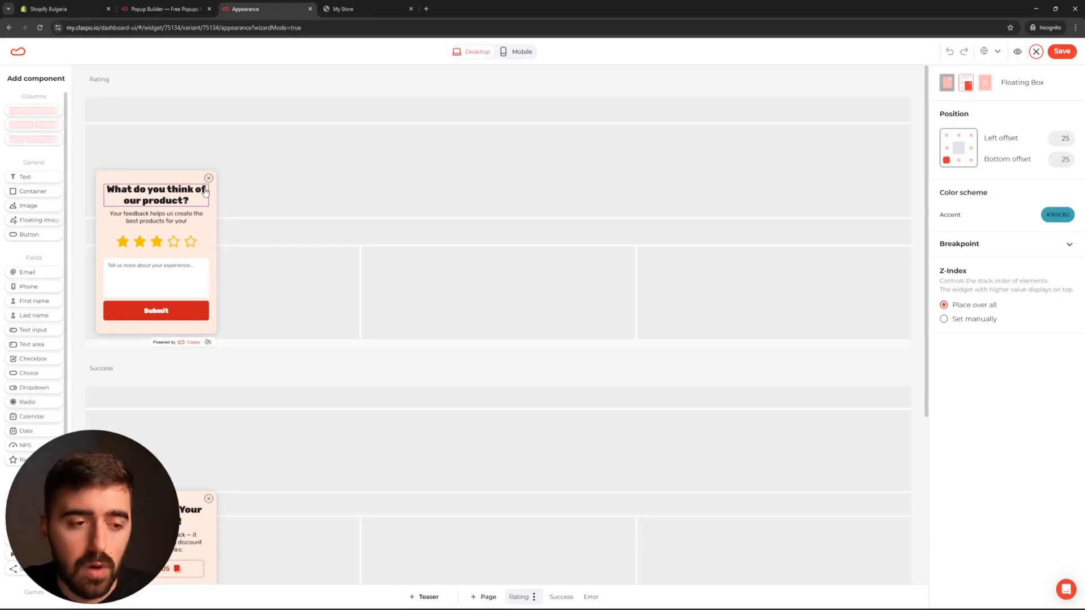
# Delete the subtitle, undo to restore it, then select the 'What do you think of our product?' title.
pyautogui.click(170, 218)
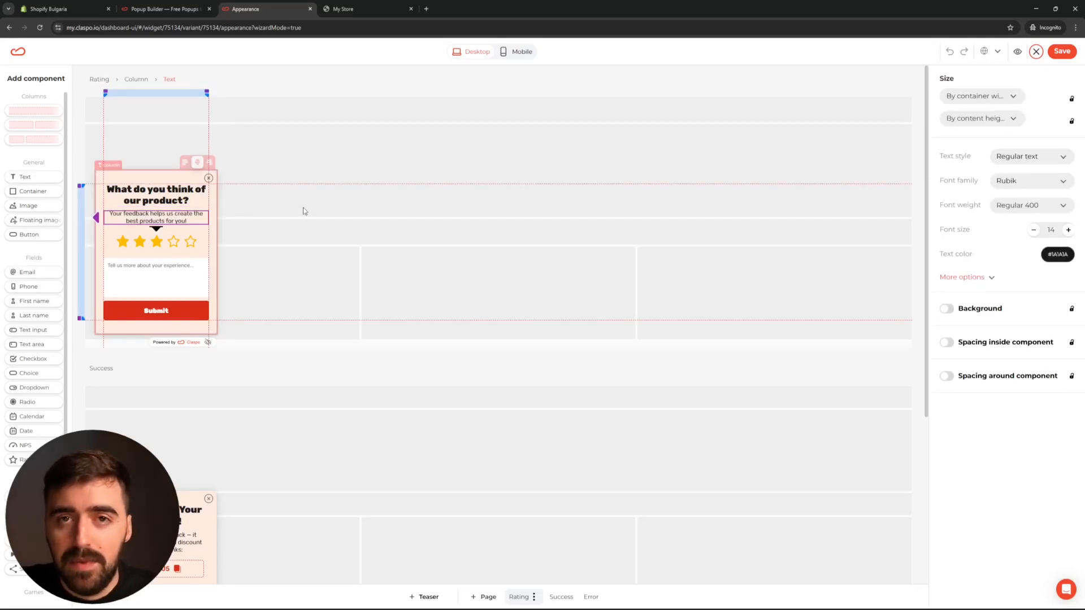
pyautogui.press('Delete')
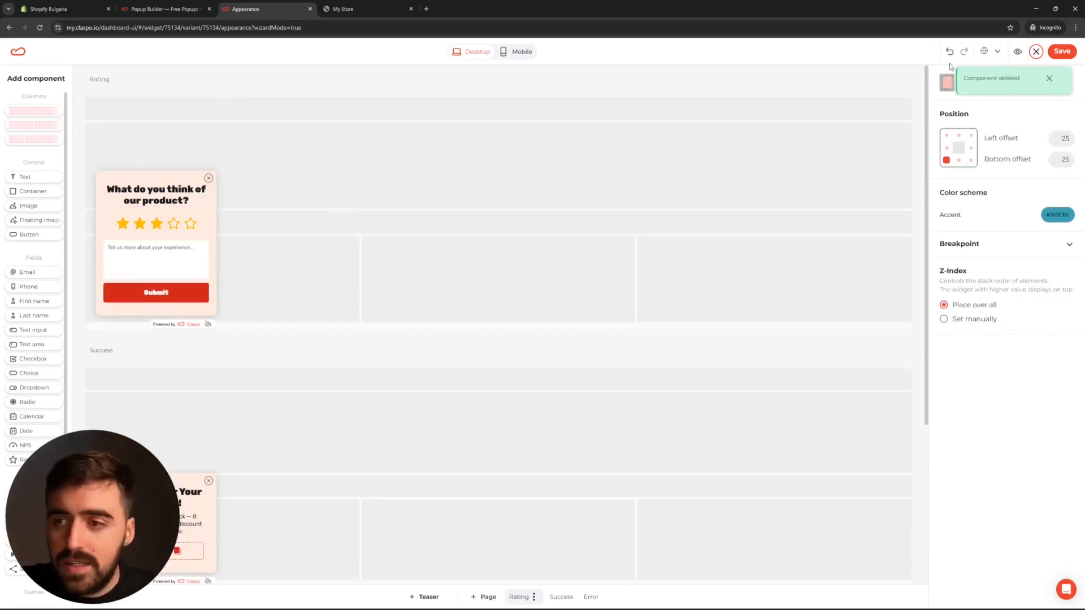
pyautogui.hotkey('ctrl', 'z')
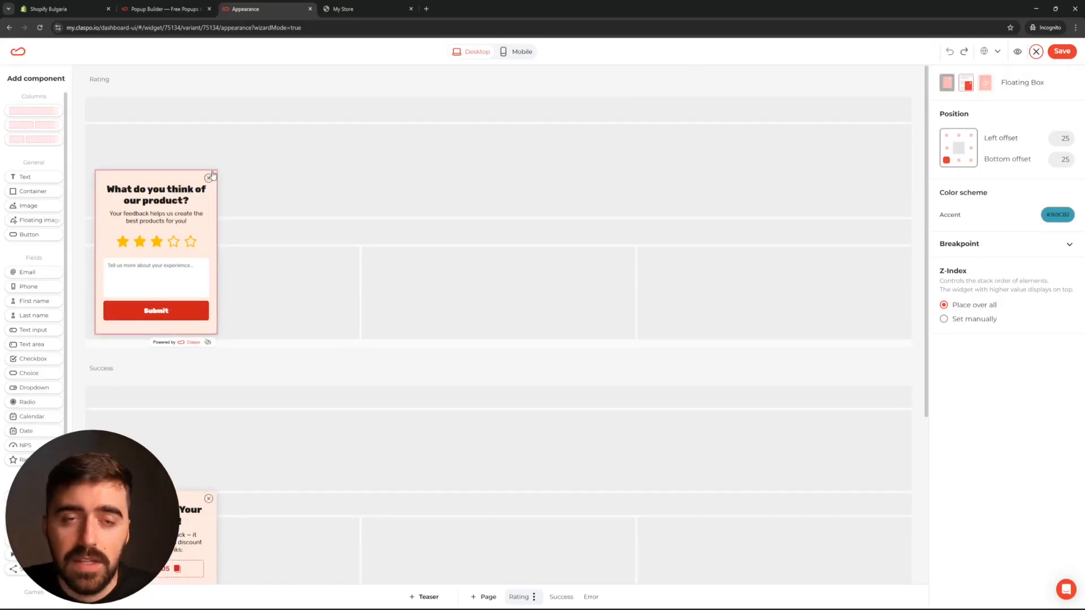
pyautogui.click(195, 199)
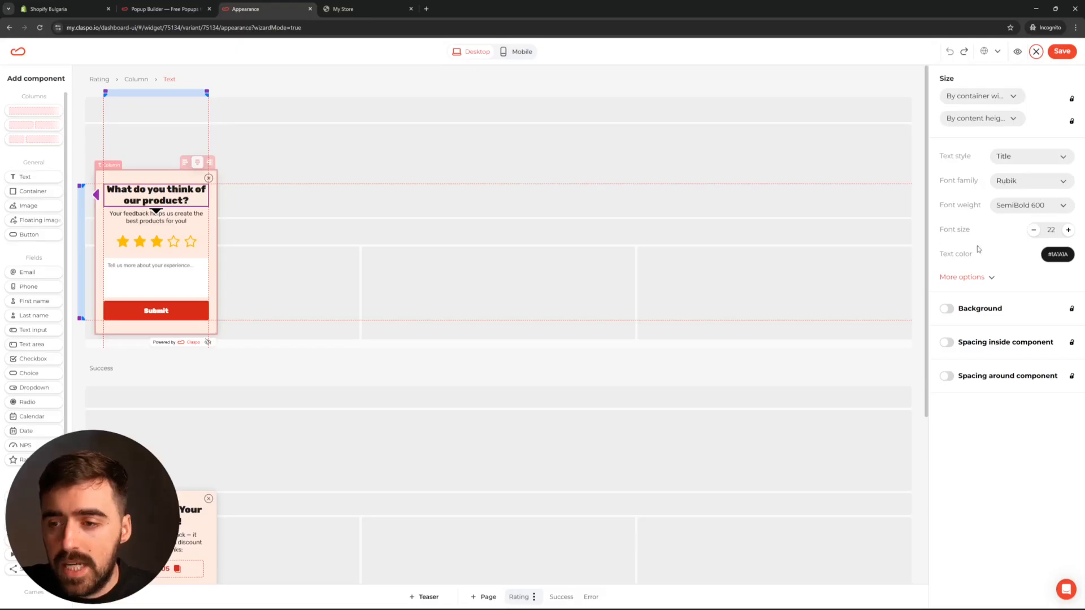
# Raise the title's font size from 22 to 24 and deselect it.
pyautogui.click(1068, 230)
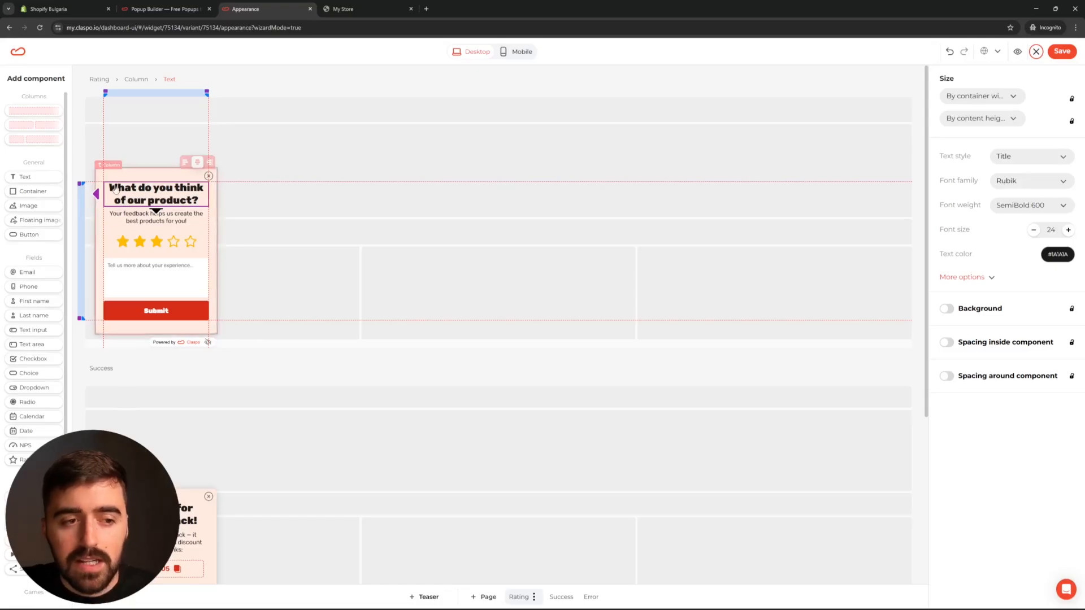
pyautogui.click(197, 146)
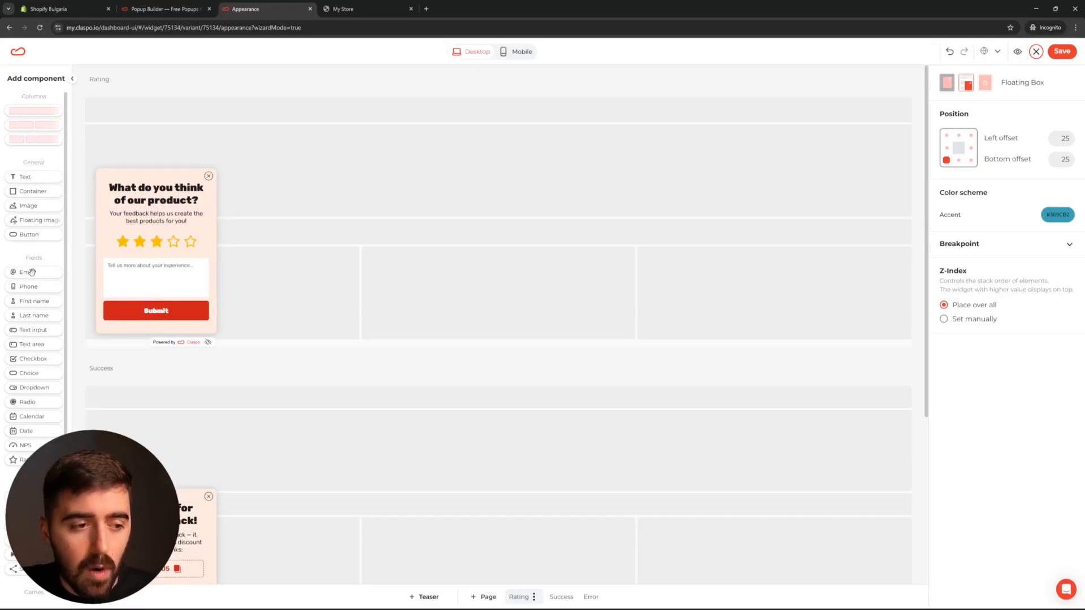
# Drop an Email field into the popup just above the star rating, then deselect it.
pyautogui.moveTo(28, 275); pyautogui.dragTo(156, 246)
pyautogui.click(110, 249)
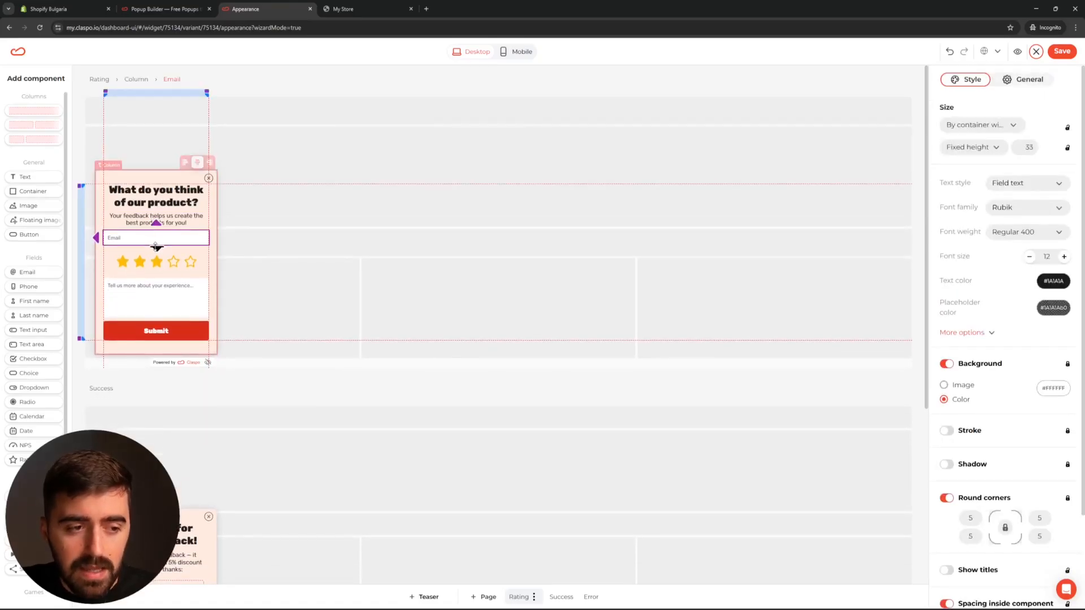
pyautogui.click(376, 183)
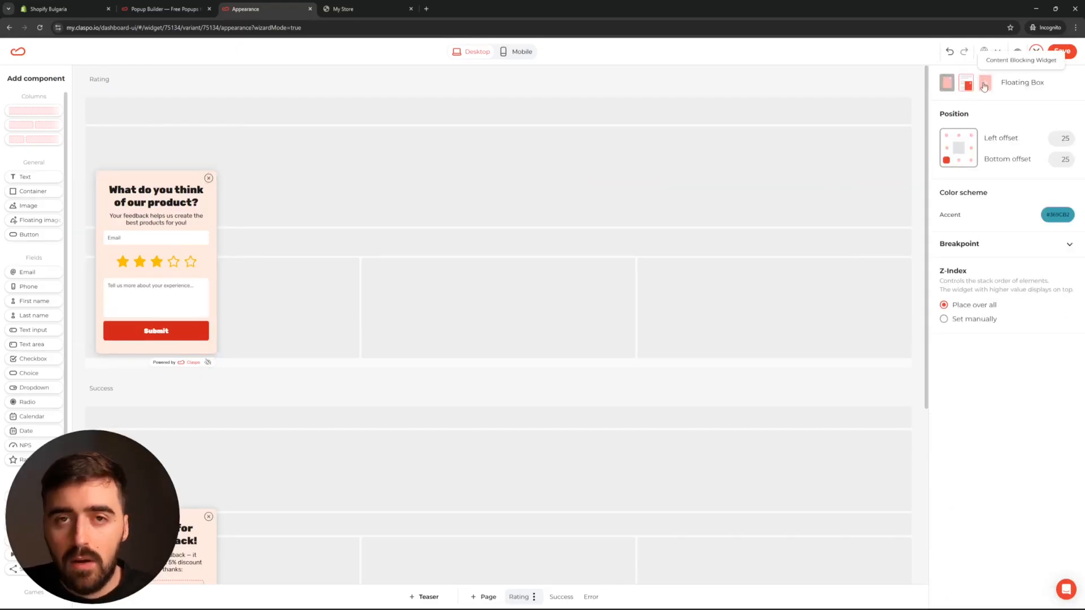
# After trying Floating Box positions, switch to the centred Popup layout and save the design.
pyautogui.click(953, 79)
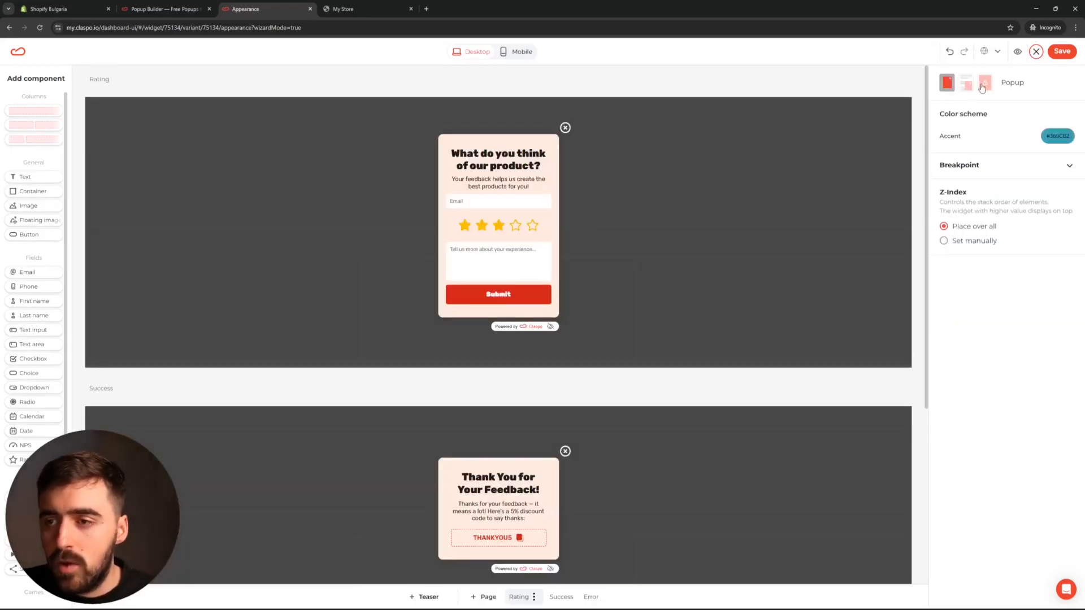
pyautogui.click(968, 85)
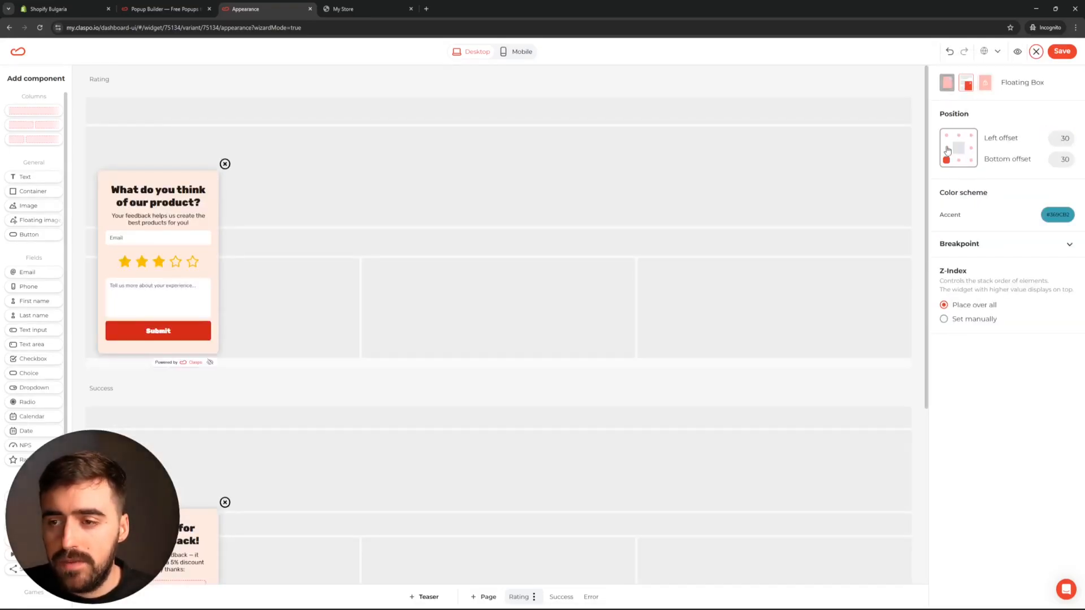
pyautogui.click(970, 148)
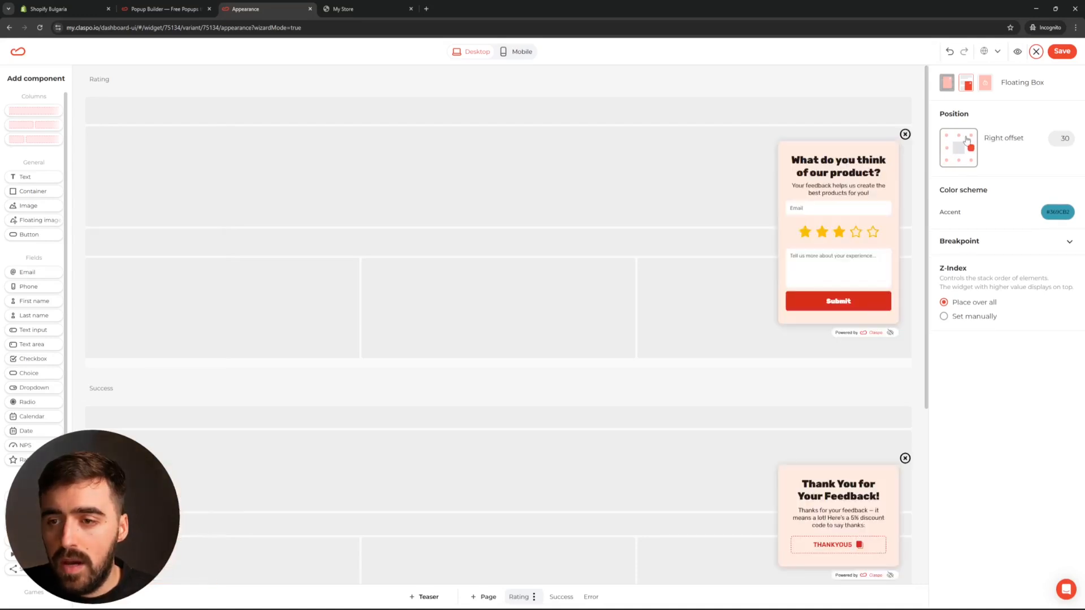
pyautogui.click(946, 160)
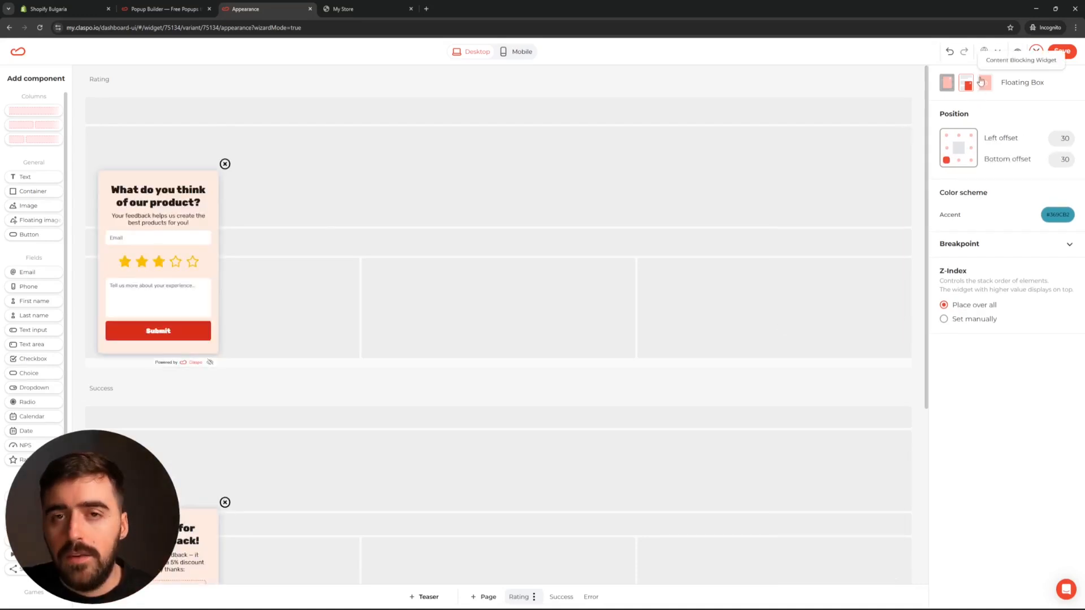
pyautogui.click(984, 85)
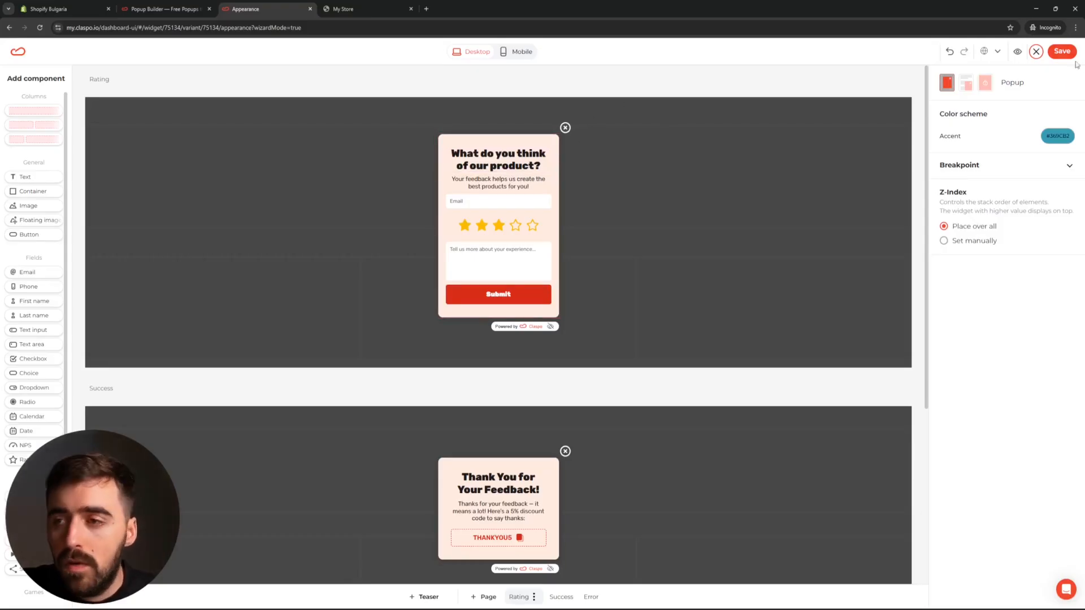
pyautogui.click(1062, 52)
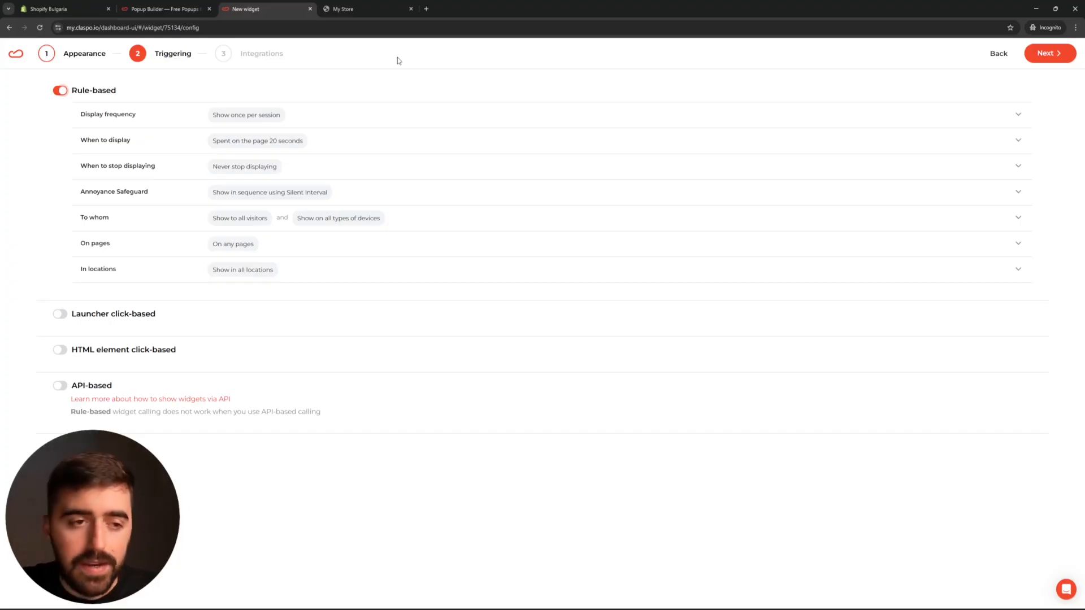
# Set Display frequency to Show each time and When to display to Immediately, then proceed to Integrations.
pyautogui.click(183, 113)
pyautogui.click(116, 162)
pyautogui.click(170, 122)
pyautogui.click(122, 142)
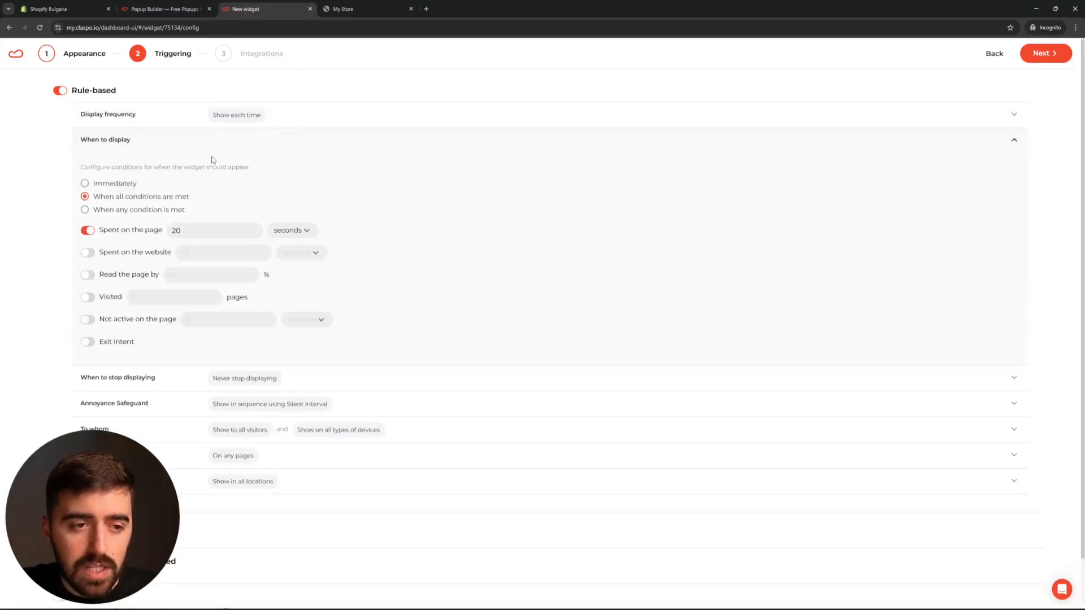
pyautogui.click(101, 182)
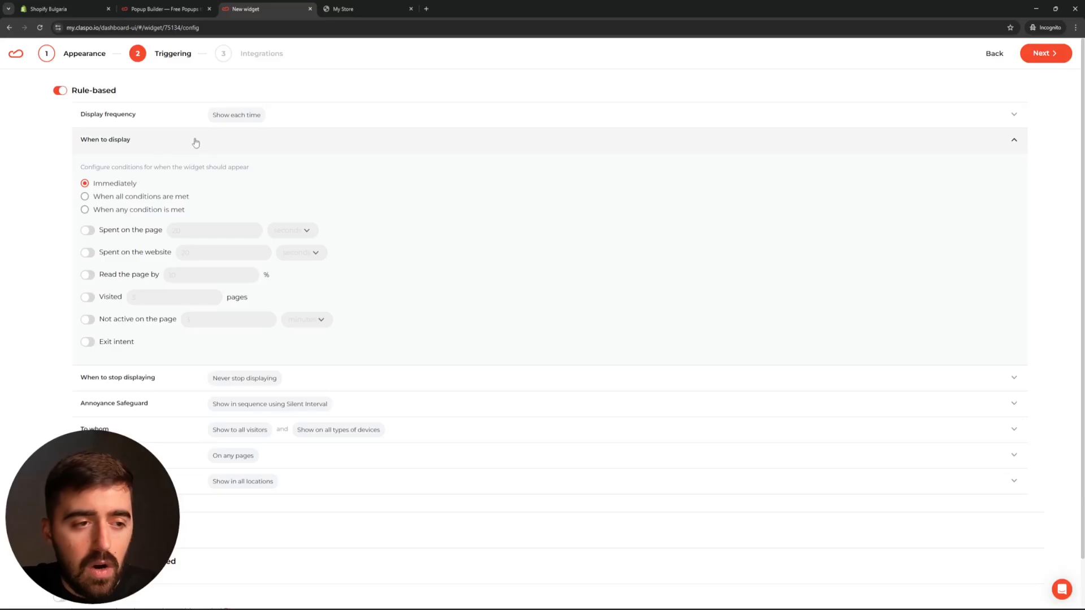
pyautogui.click(158, 146)
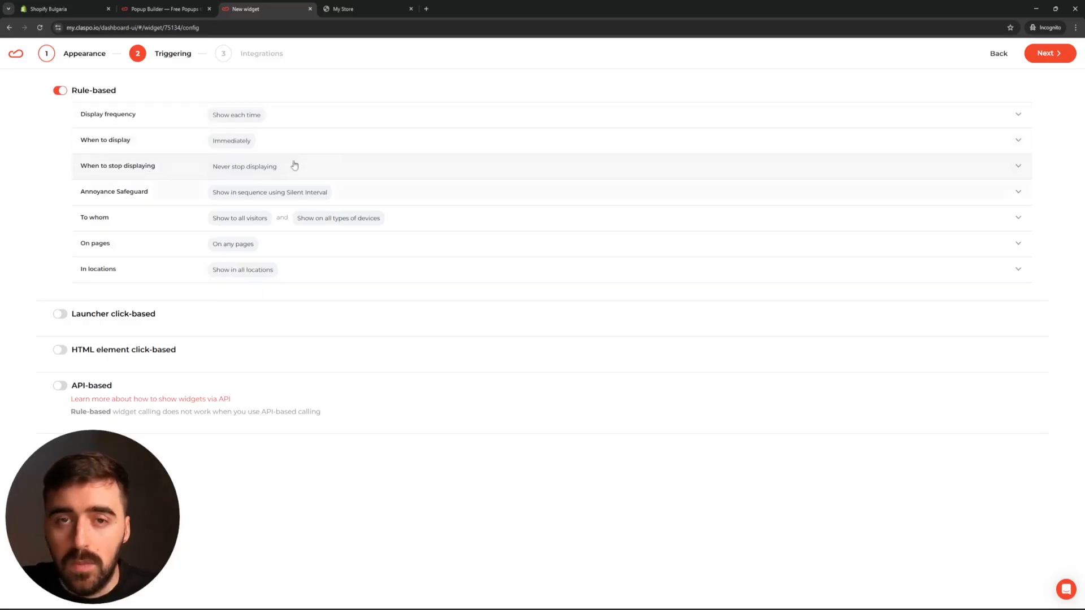
pyautogui.click(1049, 53)
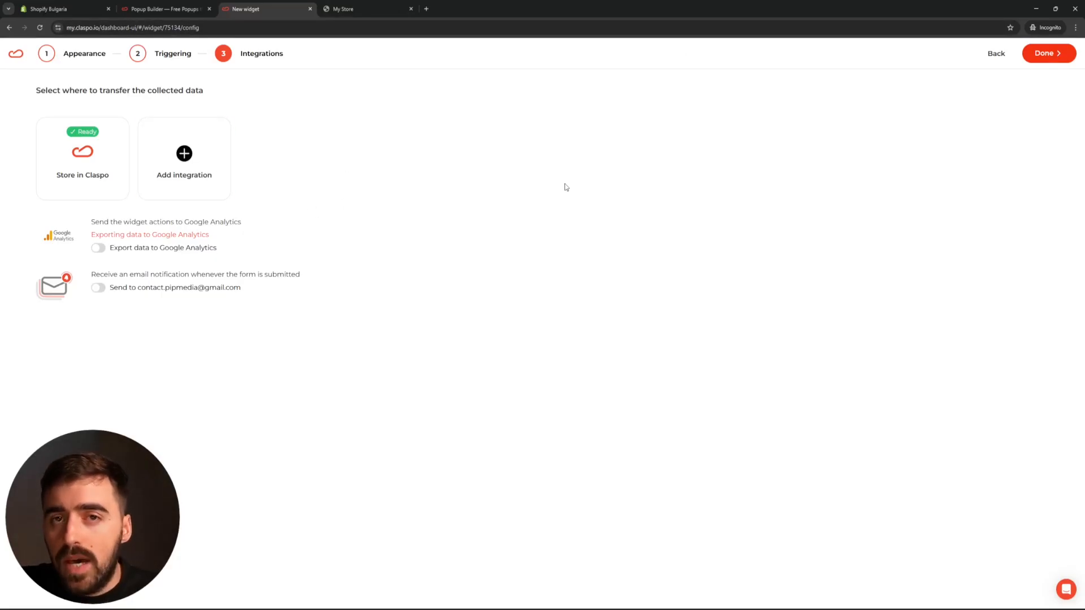
# Finish the widget, save it with Published status, and open Shopify's theme editor via How to enable.
pyautogui.click(1067, 59)
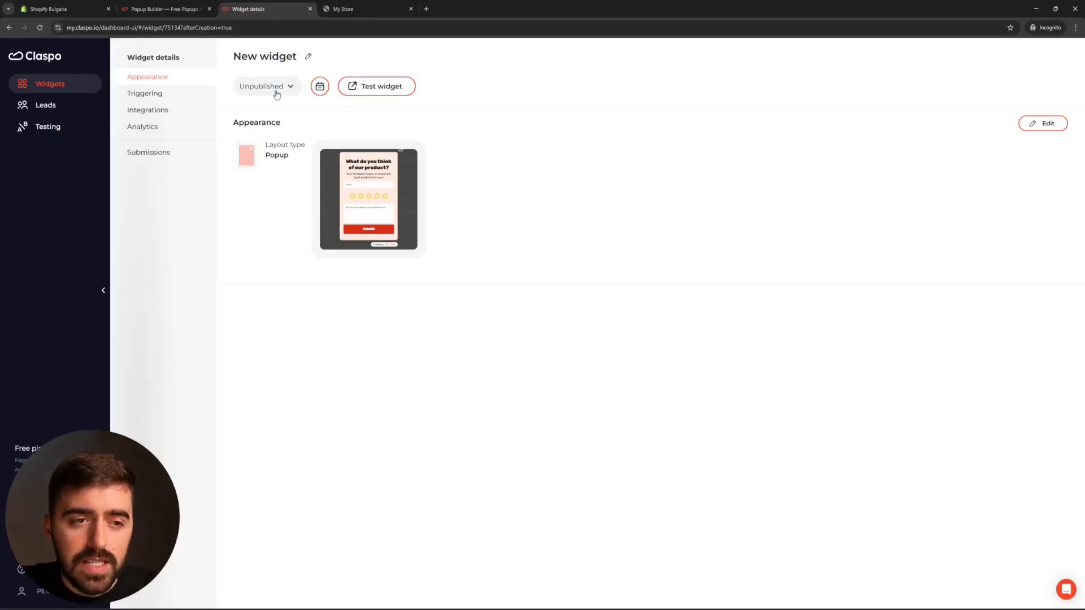
pyautogui.click(252, 87)
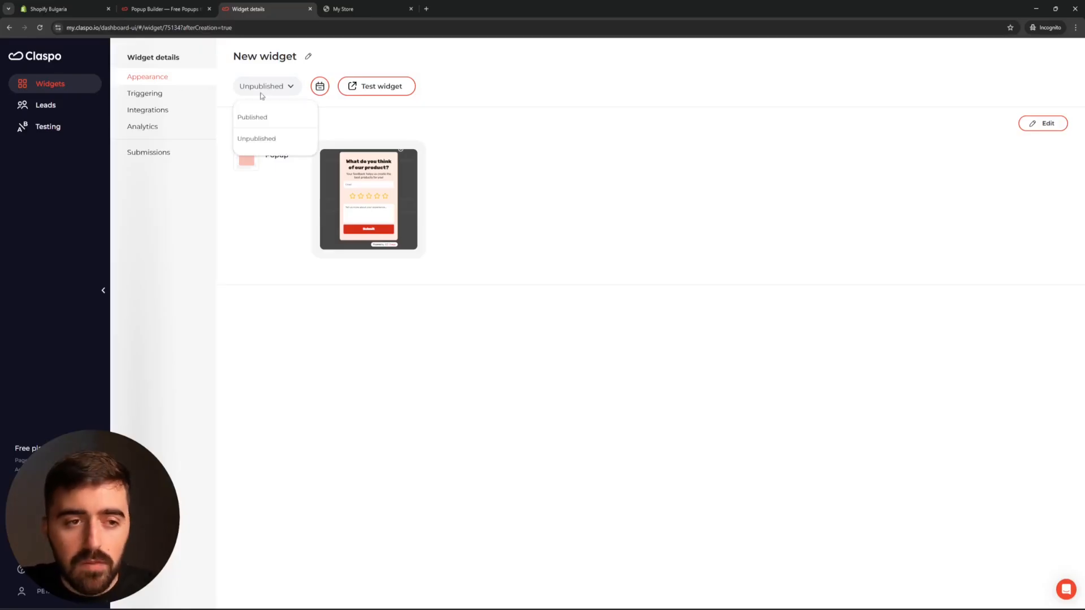
pyautogui.click(254, 114)
pyautogui.click(1042, 55)
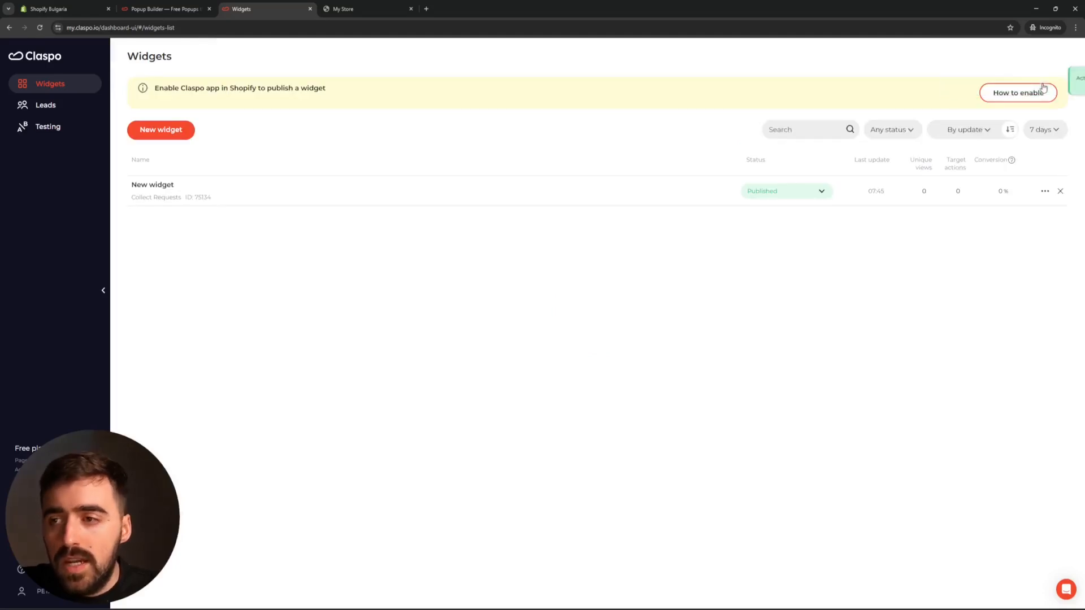
pyautogui.click(1043, 91)
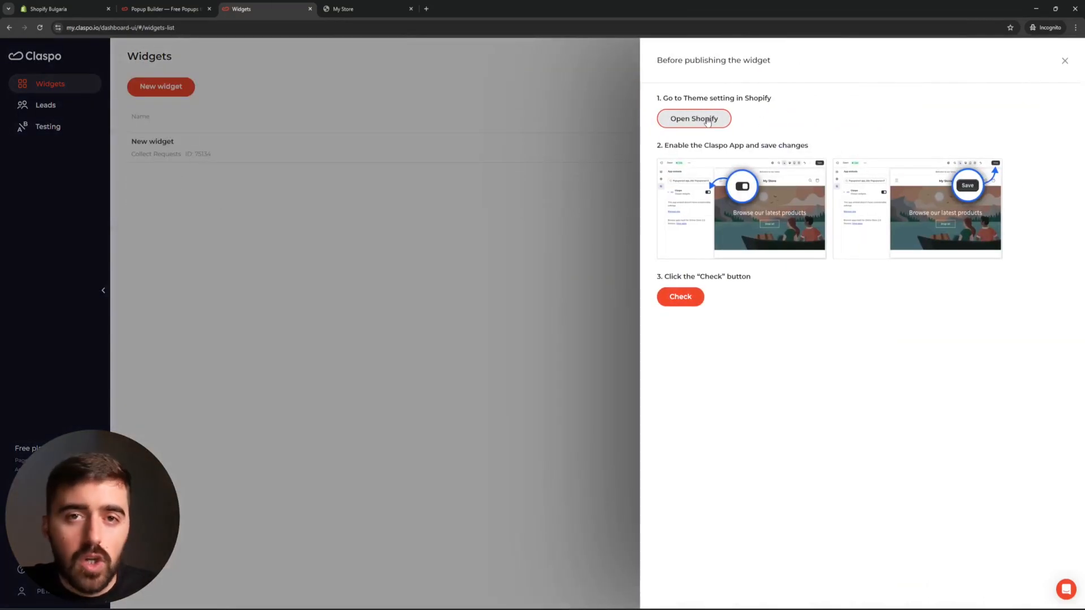
pyautogui.click(707, 121)
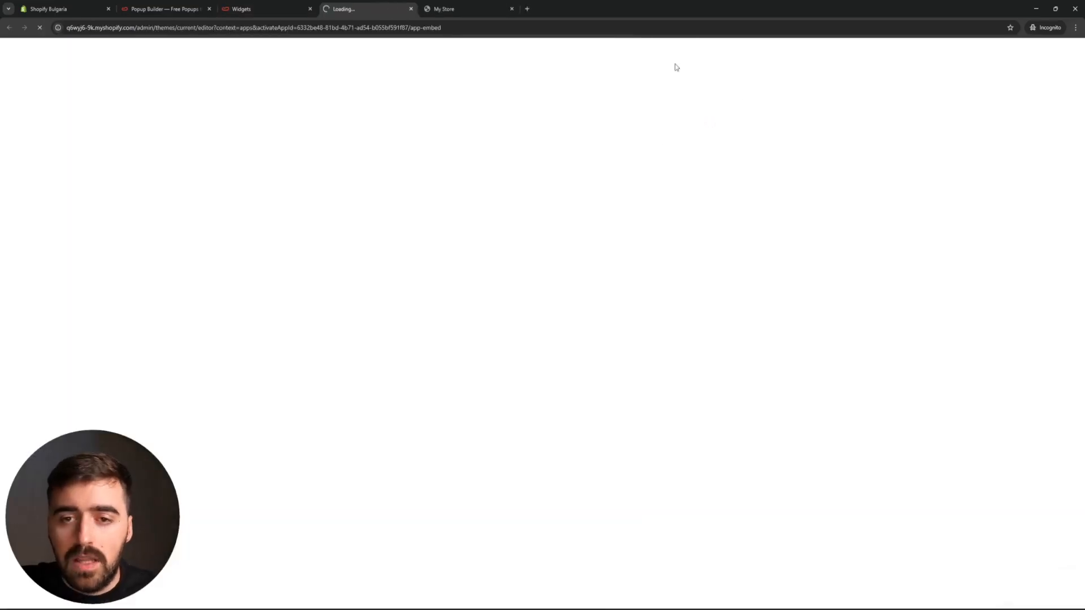